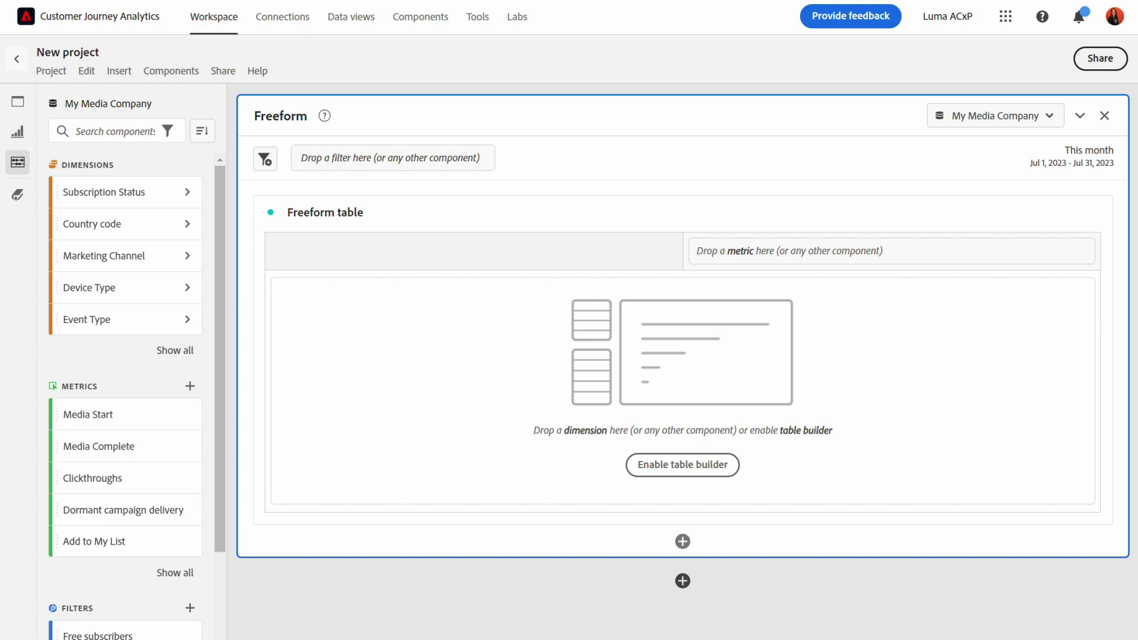
Create an Active user growth guided analysis after previewing Friction funnel, Release impact and Usage trends.
click(19, 59)
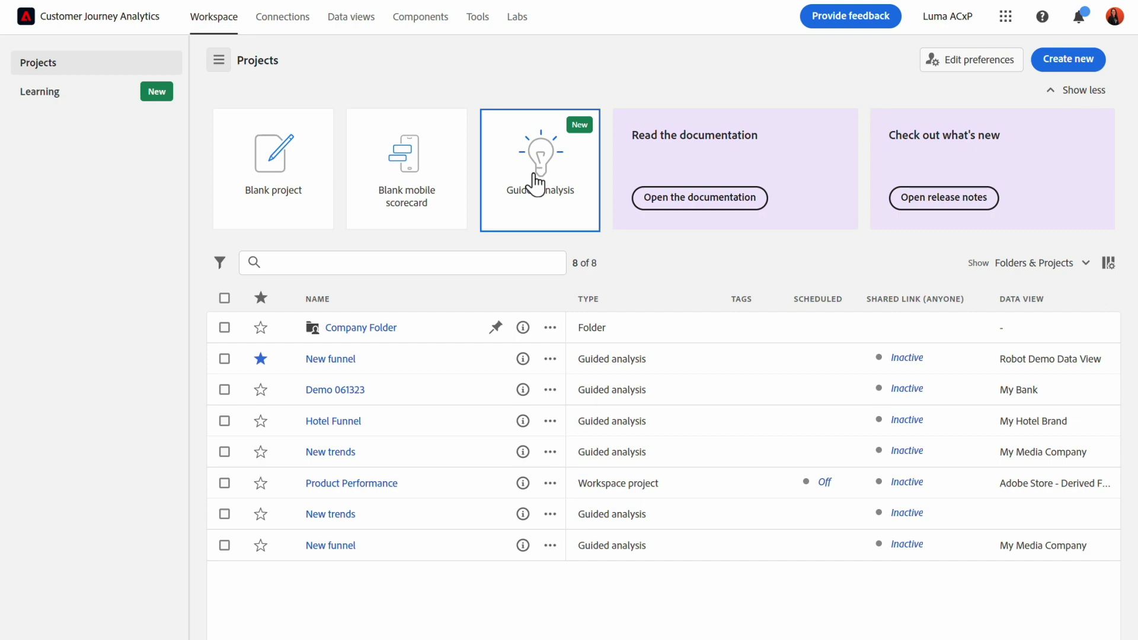
click(1061, 70)
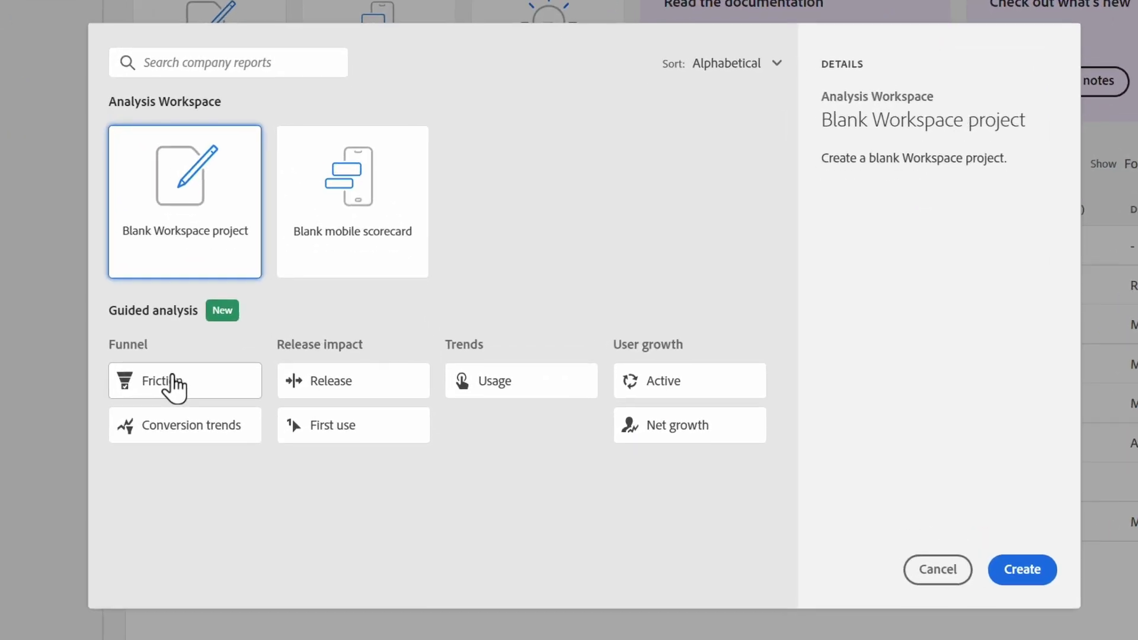
click(246, 436)
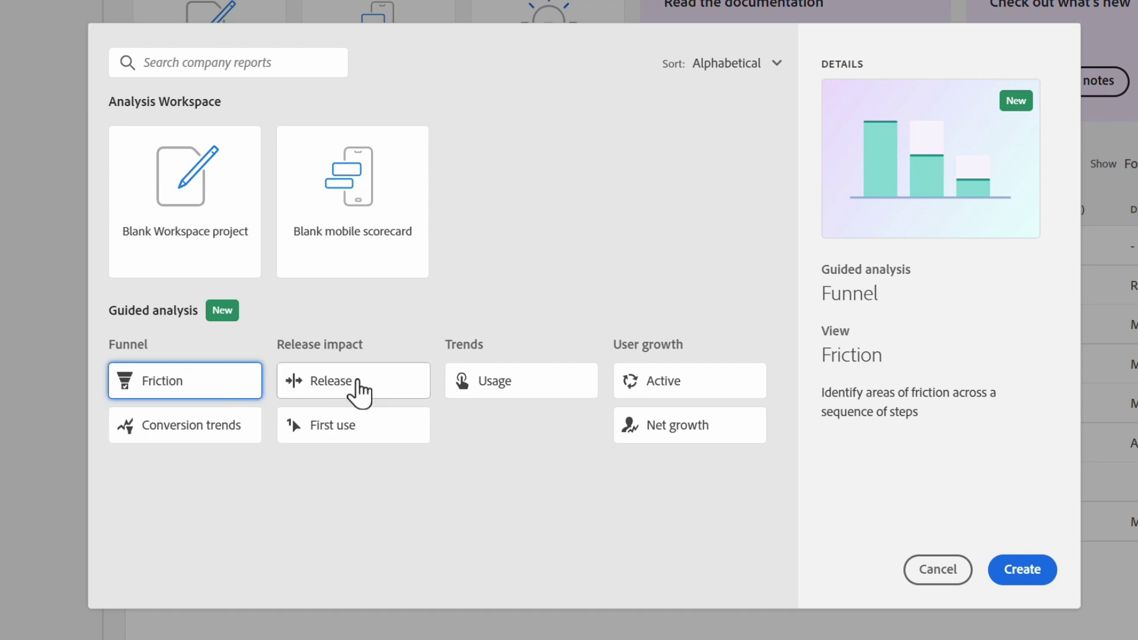
click(362, 390)
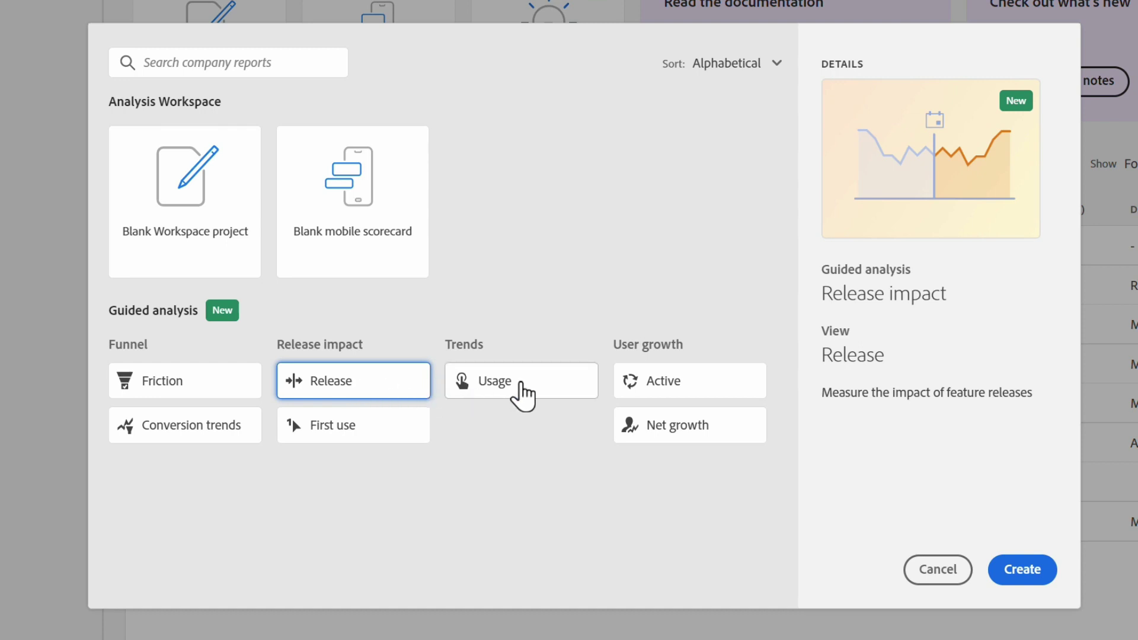
click(523, 393)
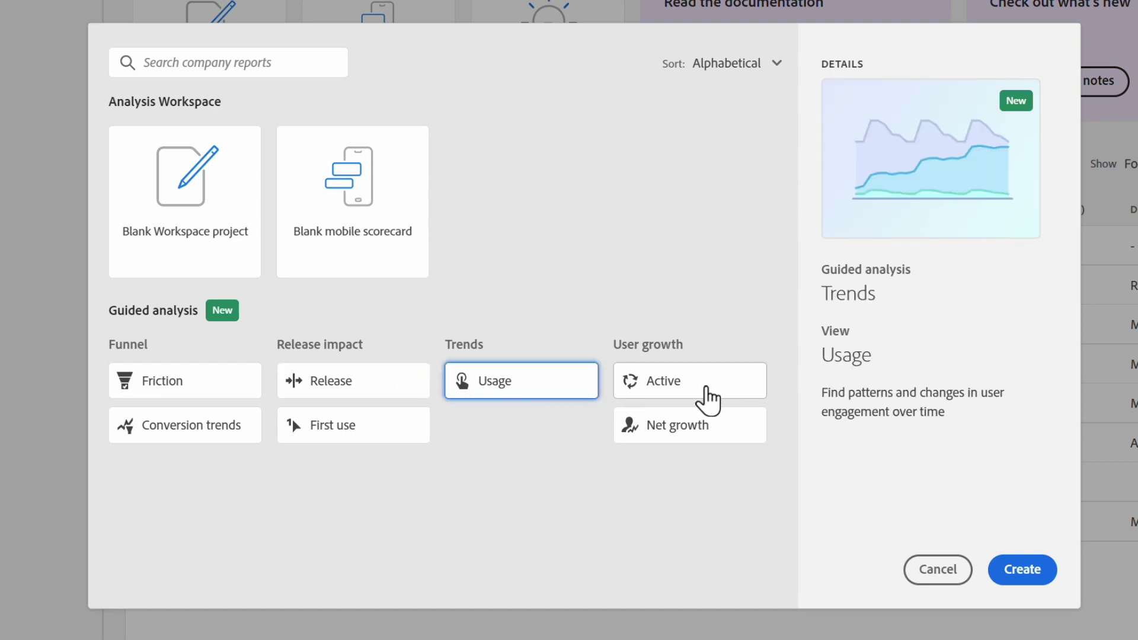
click(709, 400)
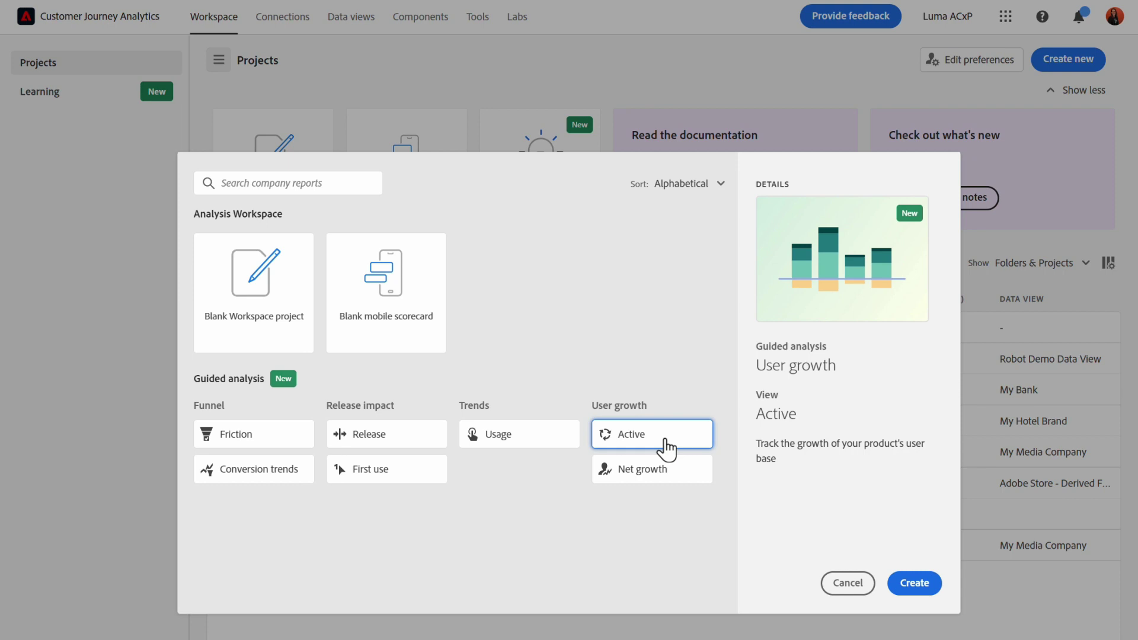
click(902, 587)
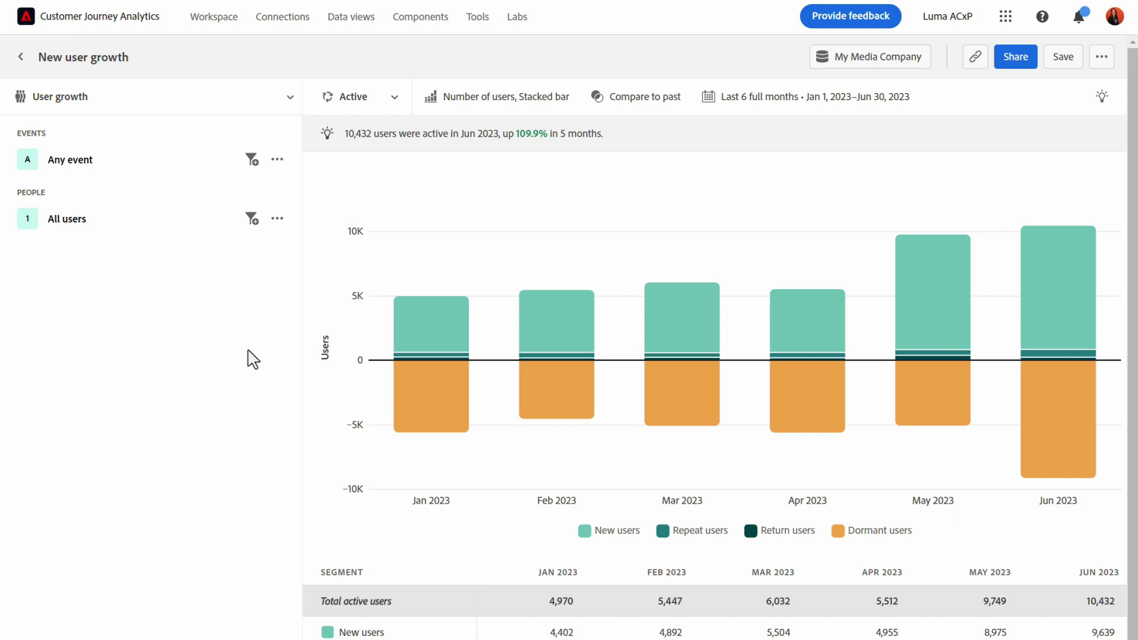
Set the date range to the last 12 full weeks (Apr 2–Jun 24) with a Weekly interval.
click(750, 106)
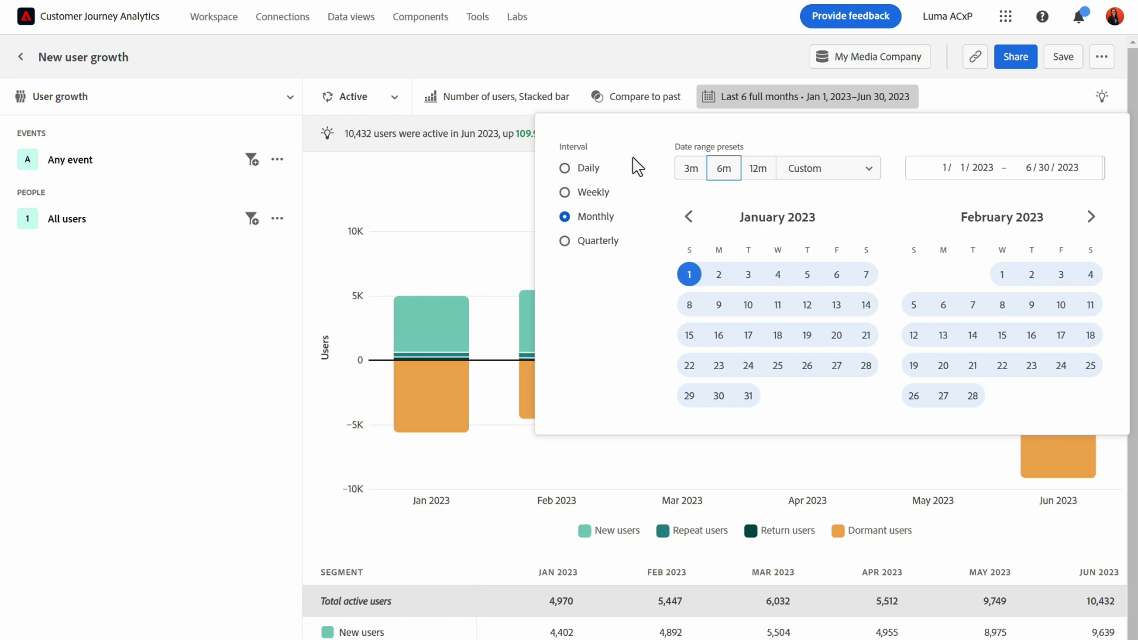
click(592, 194)
click(147, 392)
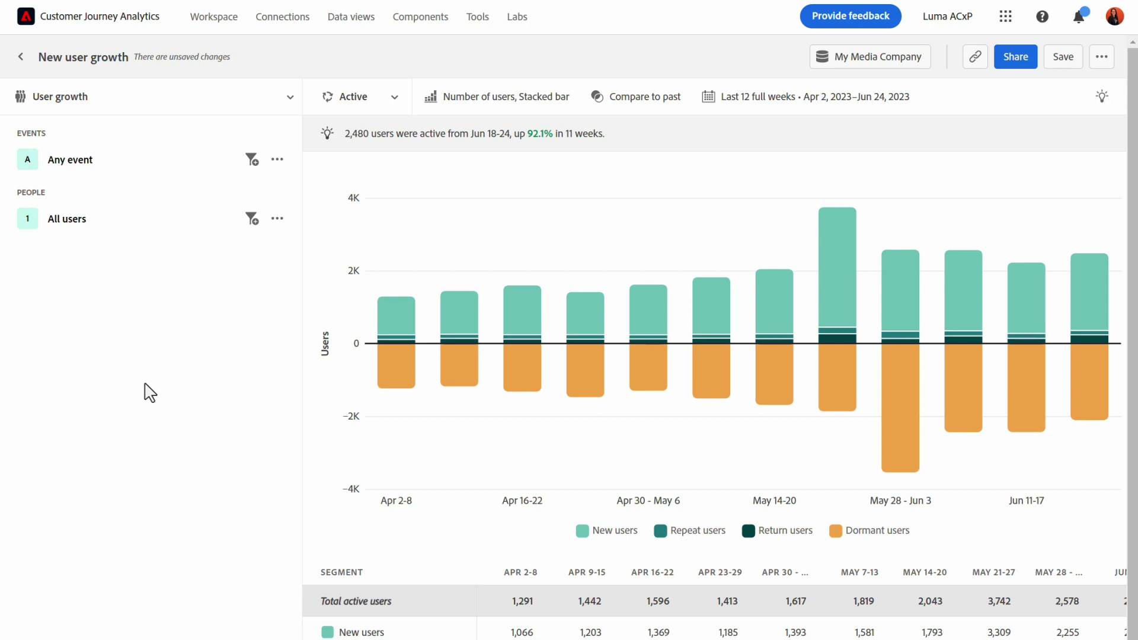
Change the event to Media Start and inspect the 819 dormant users for May 14–20.
click(118, 171)
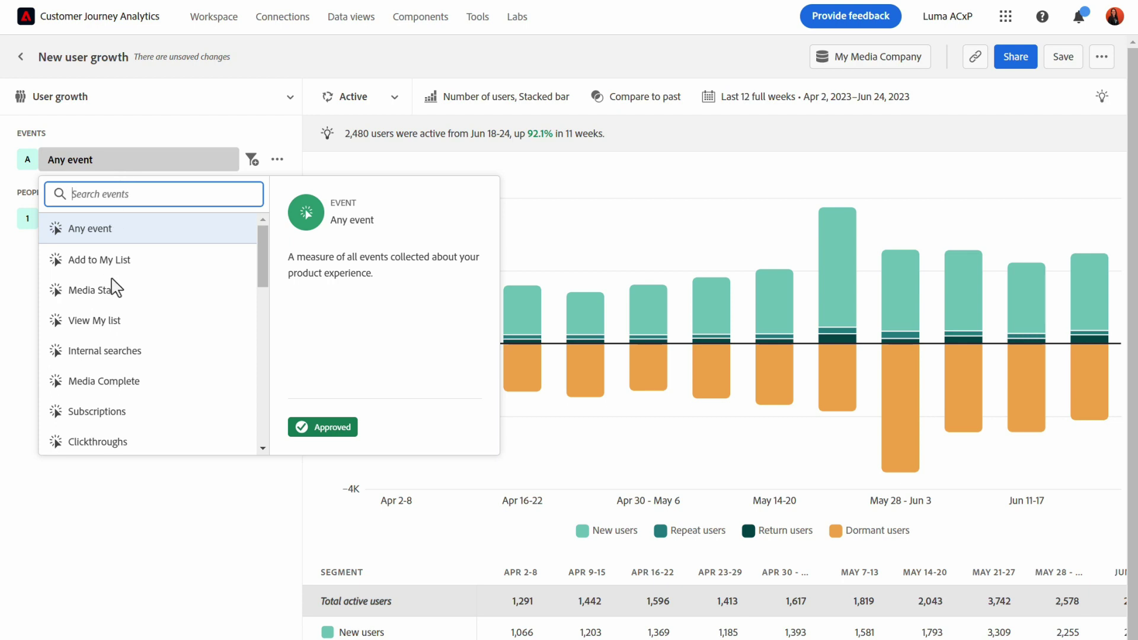
click(110, 296)
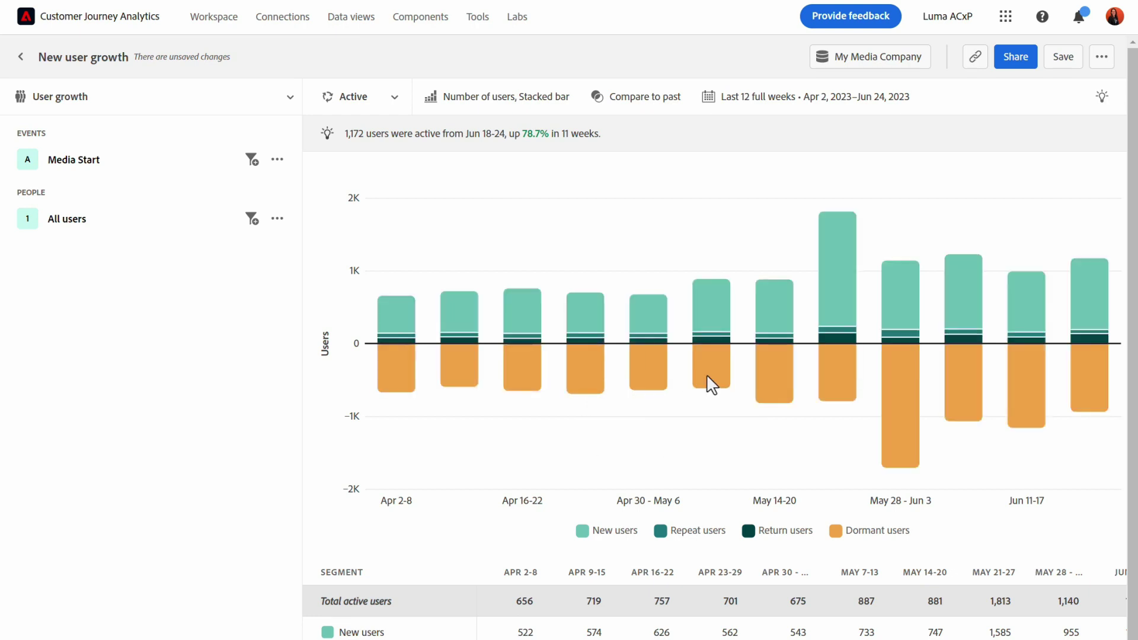
mouse_move(773, 373)
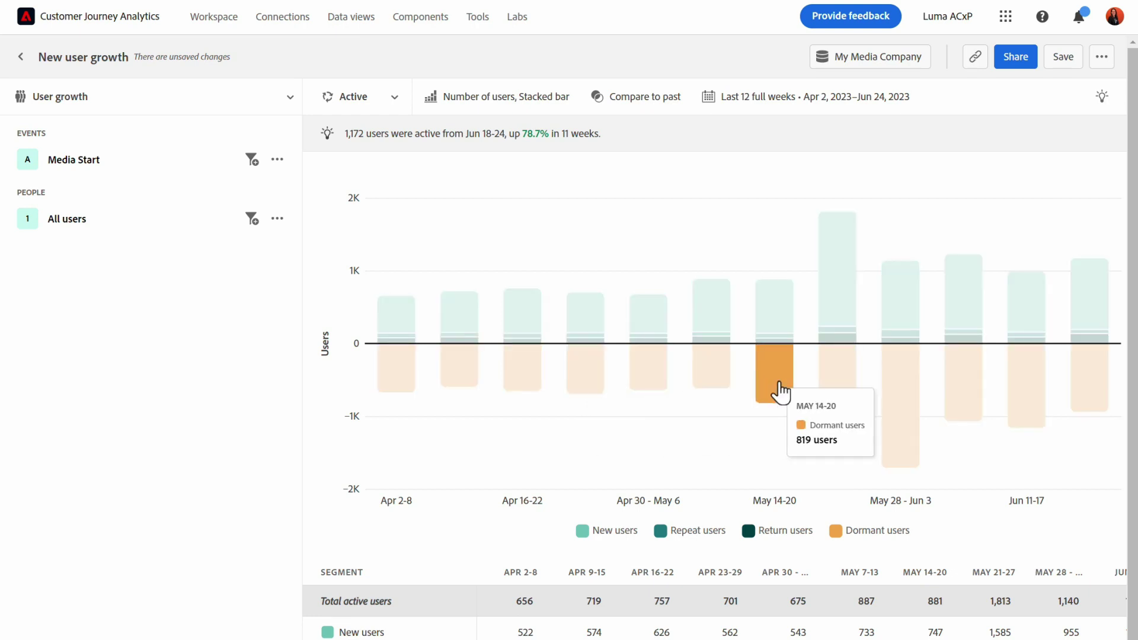
click(779, 392)
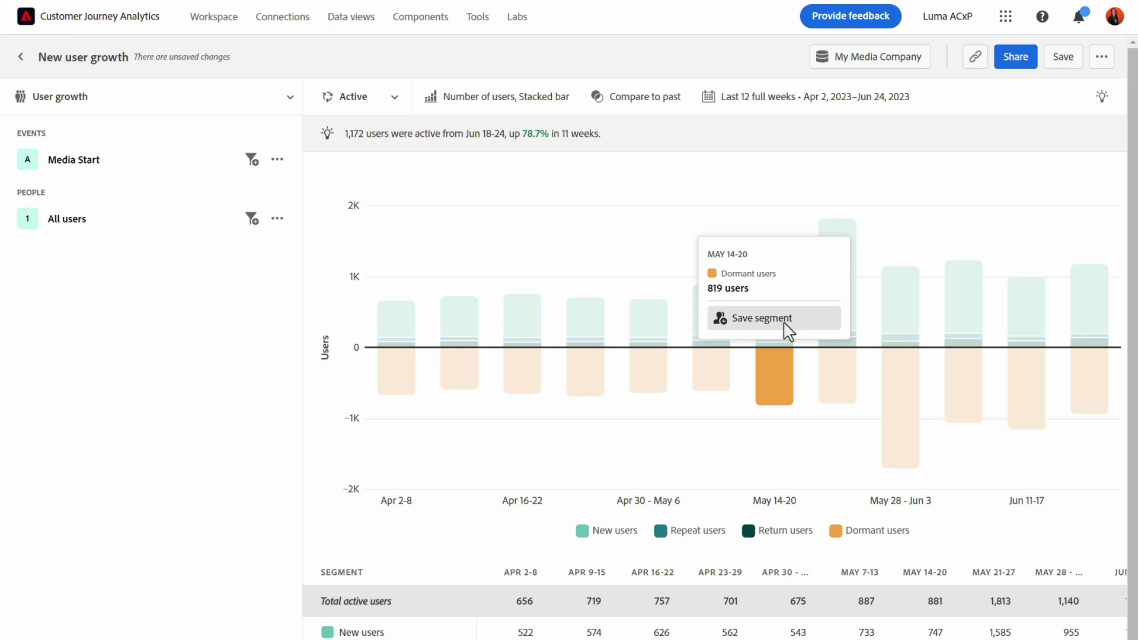
click(224, 371)
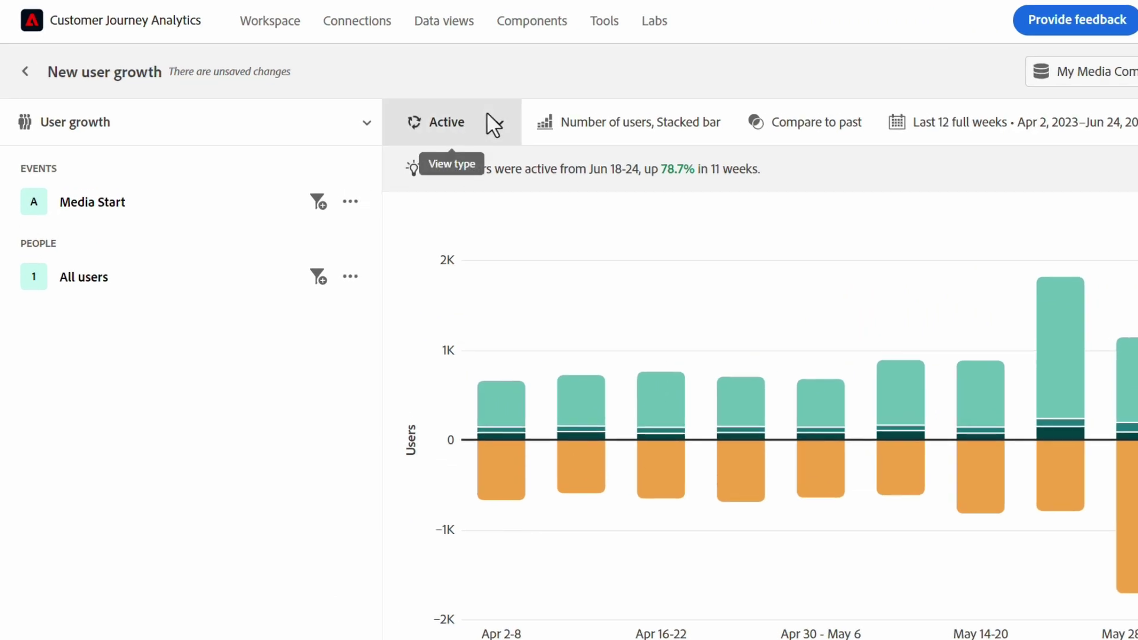
Change the user growth view from Active to Net growth, shown as a weekly line.
click(489, 123)
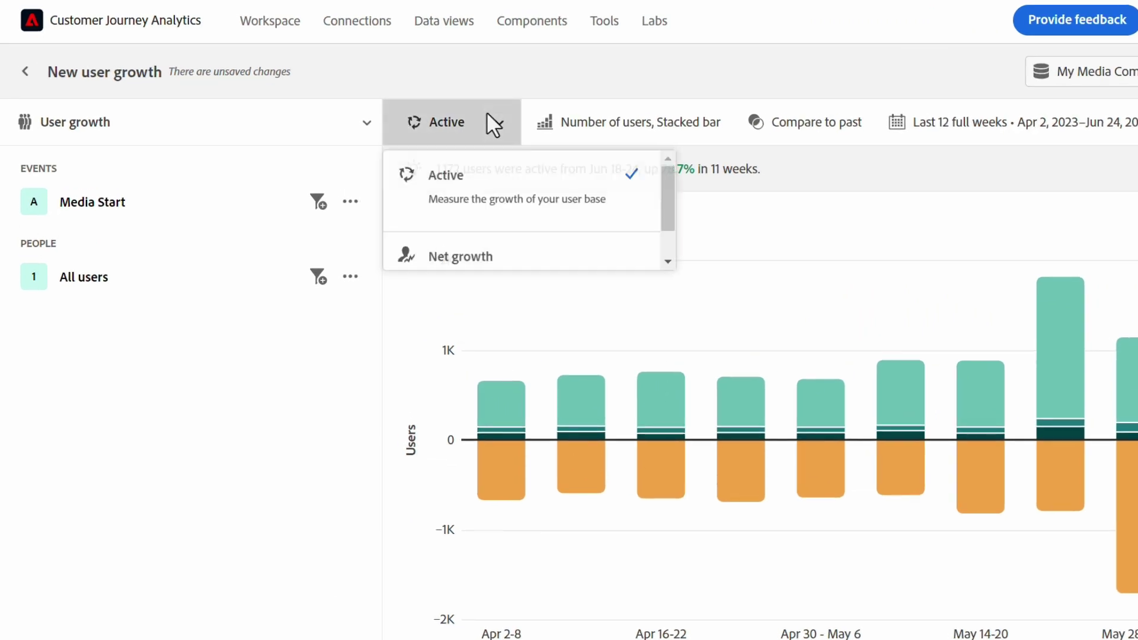
click(504, 266)
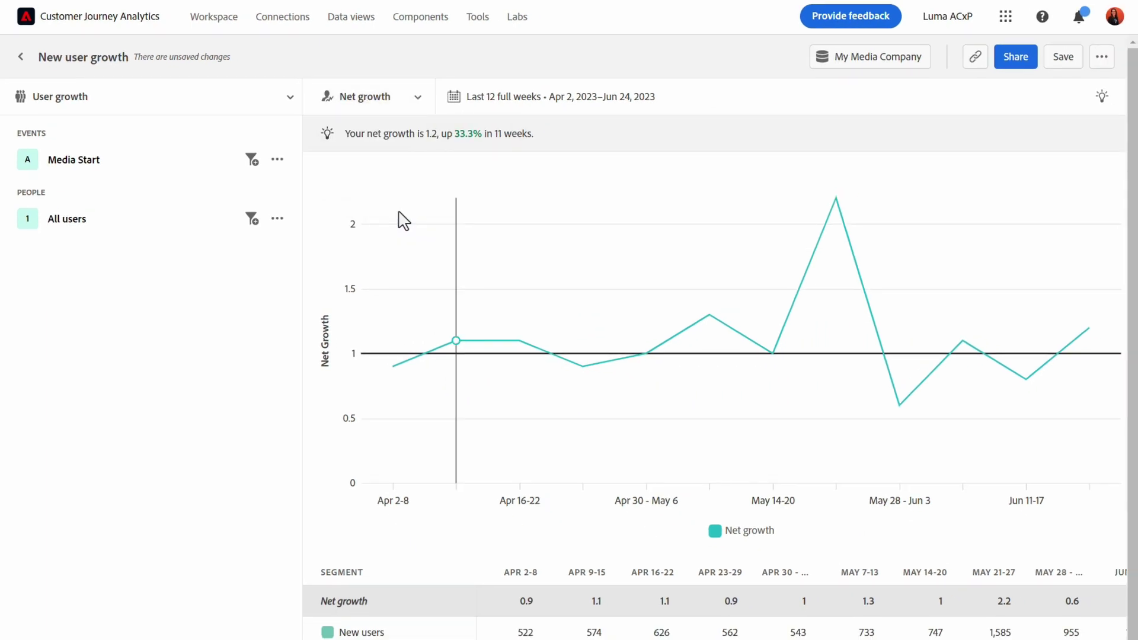
mouse_move(836, 198)
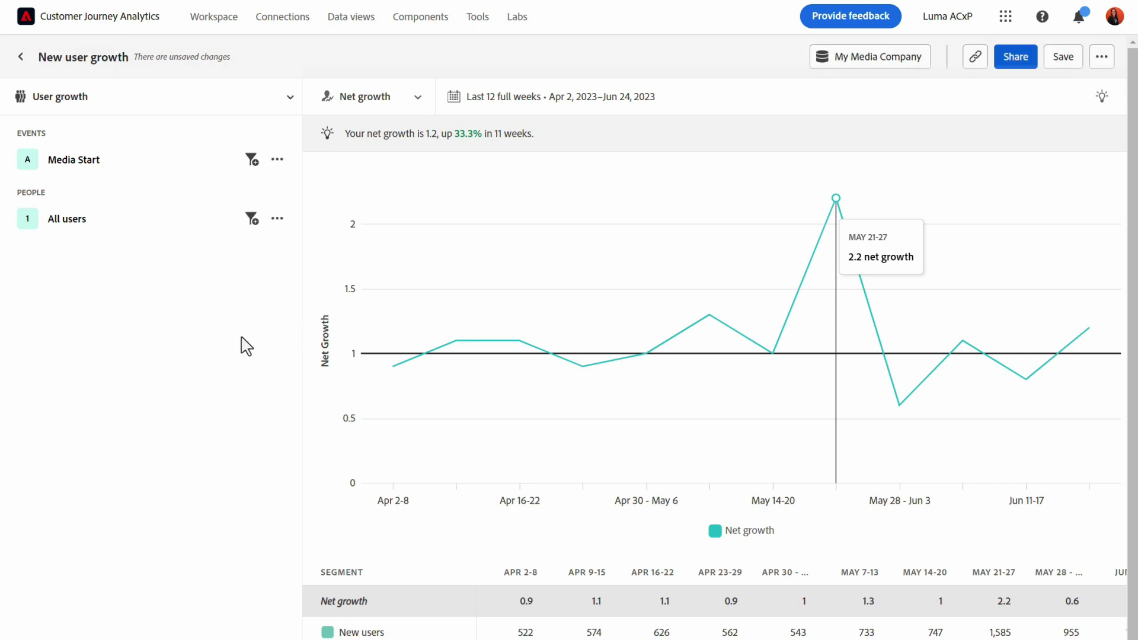
Switch to a Funnel analysis with Dormant campaign delivery as its first step.
click(222, 113)
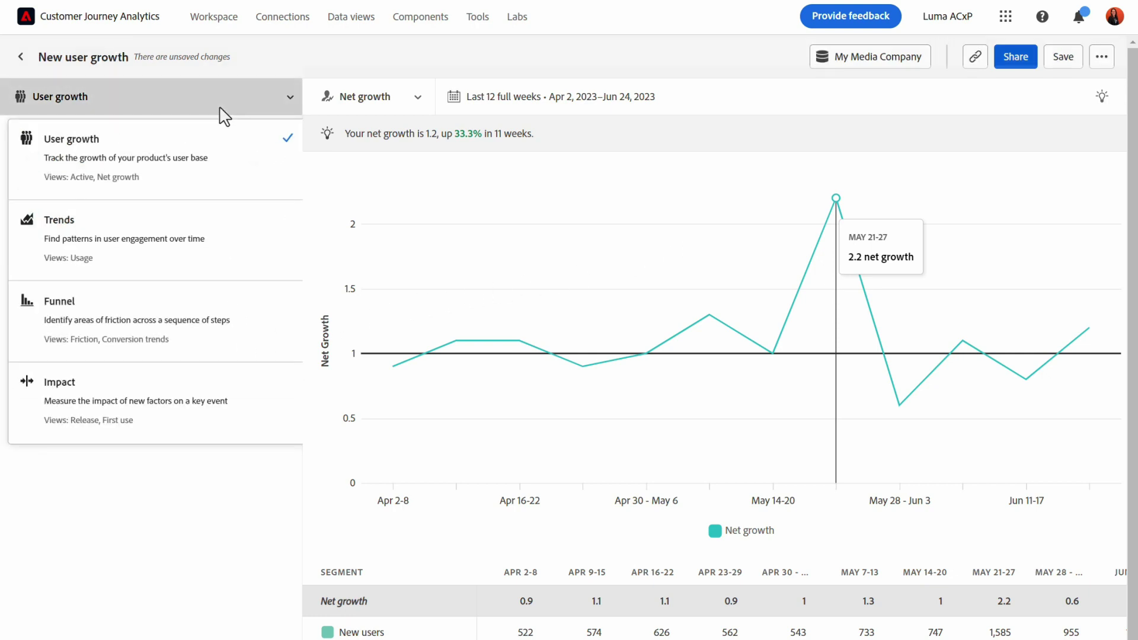
click(223, 305)
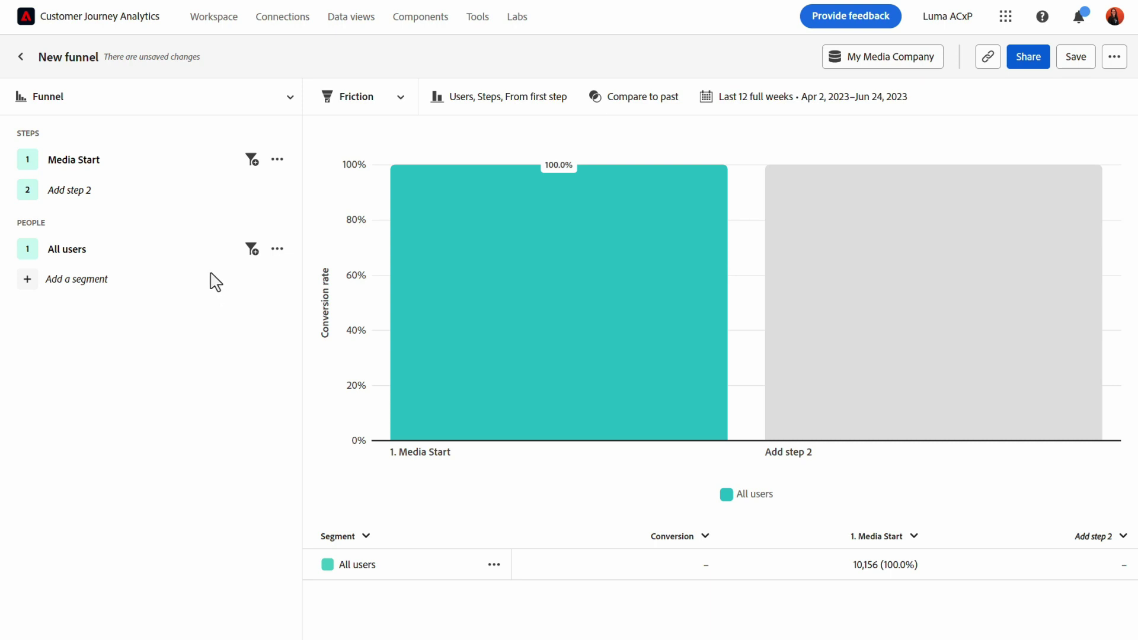
click(140, 159)
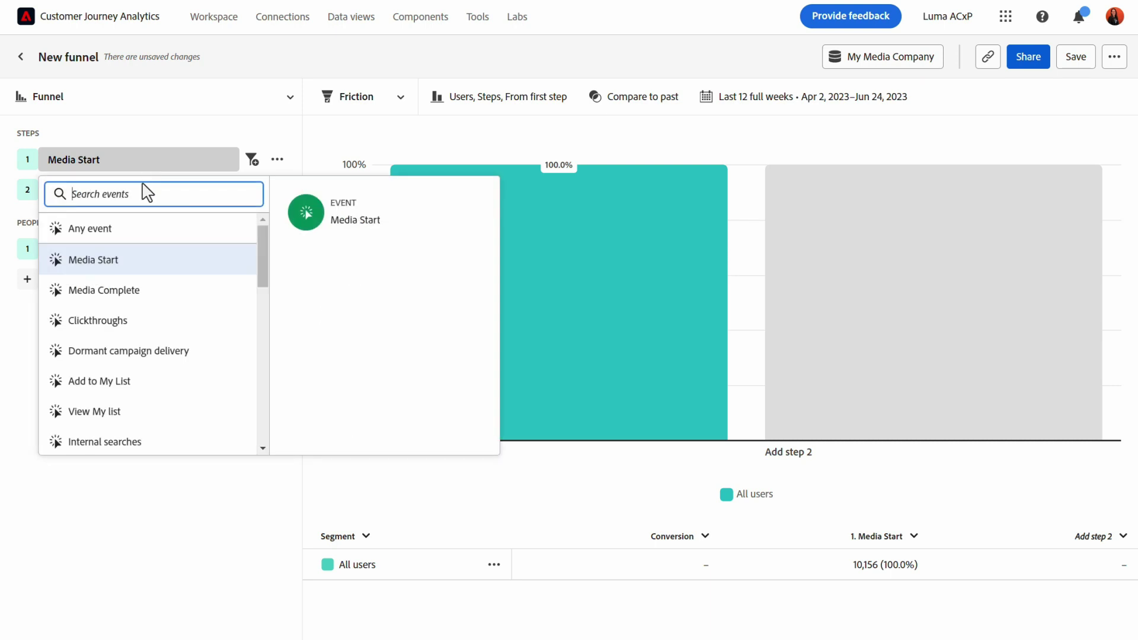
click(147, 354)
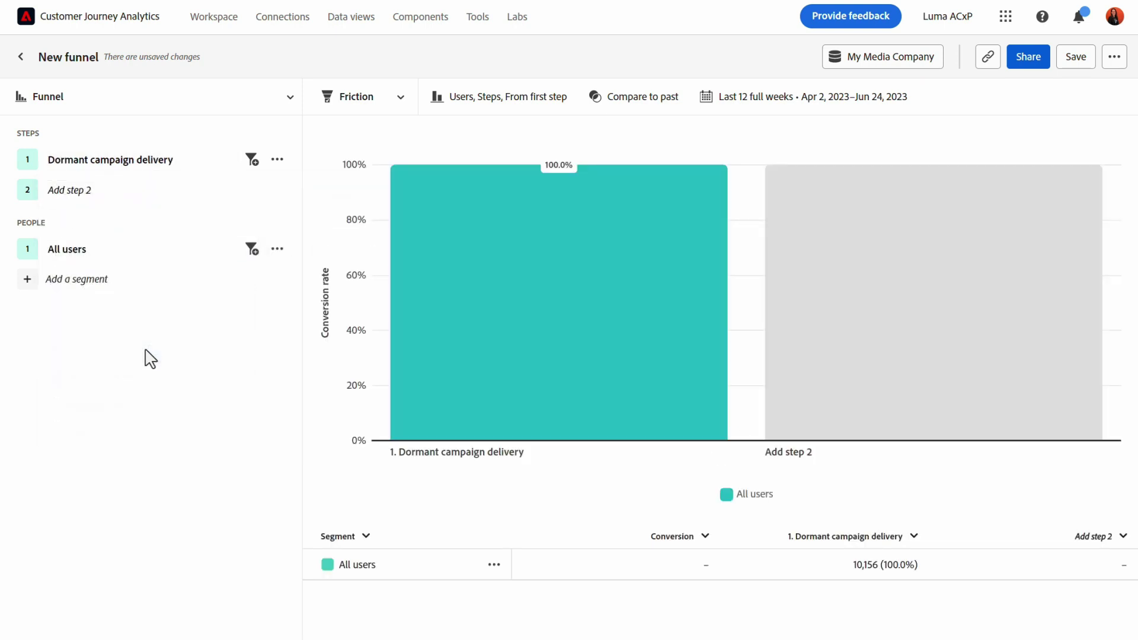
Add Clickthroughs, Media Start and Media Complete as funnel steps two through four.
click(147, 187)
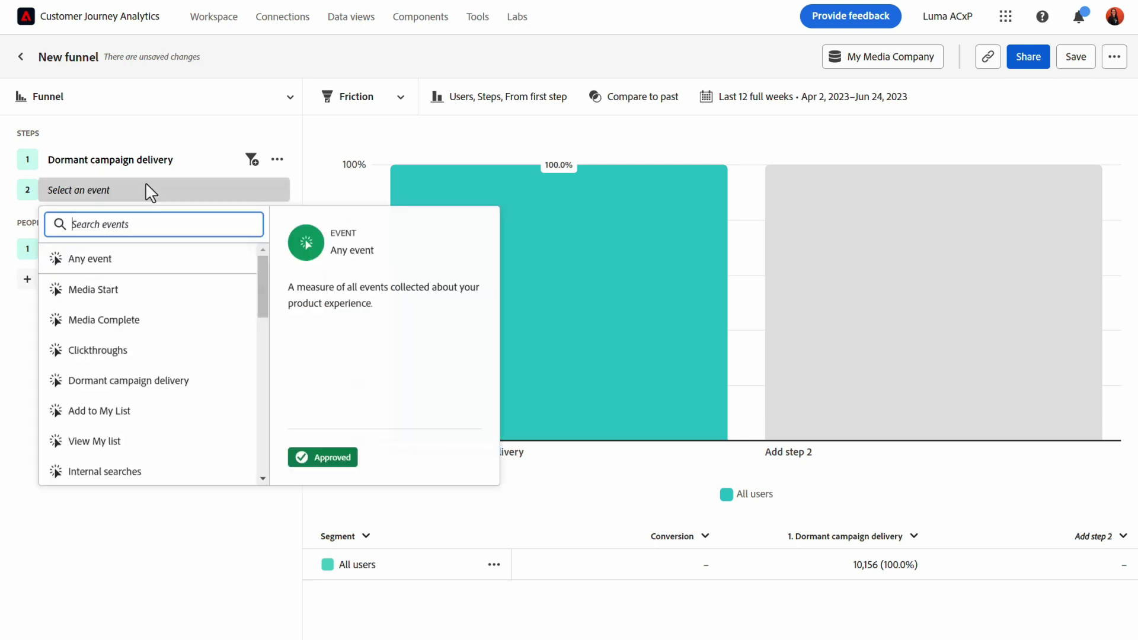
click(150, 352)
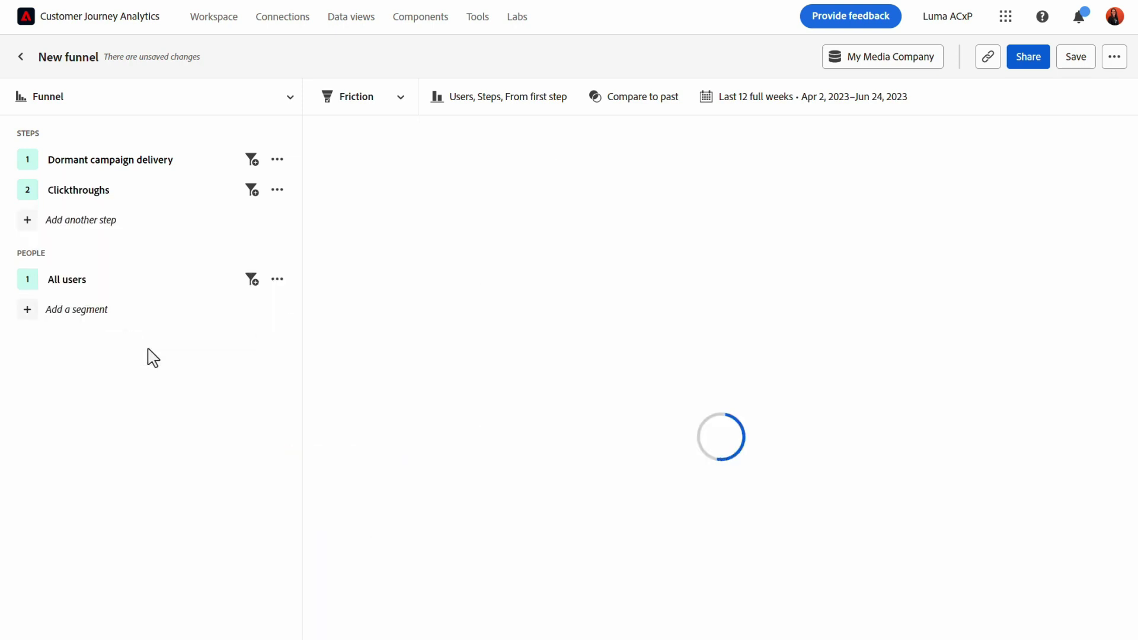
click(141, 229)
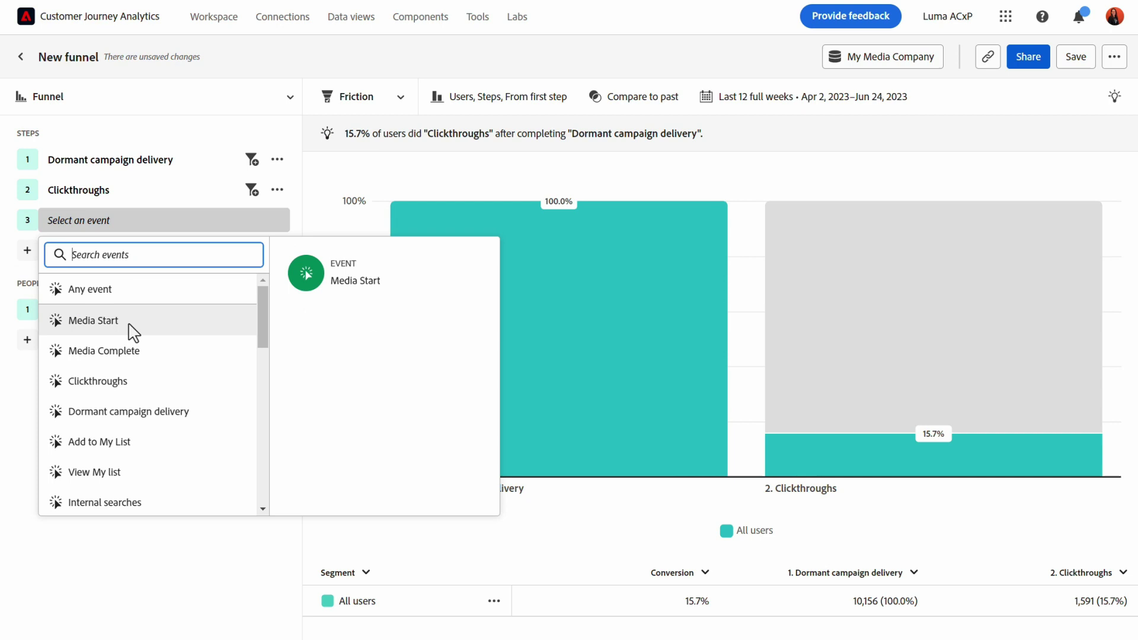
click(132, 332)
click(117, 256)
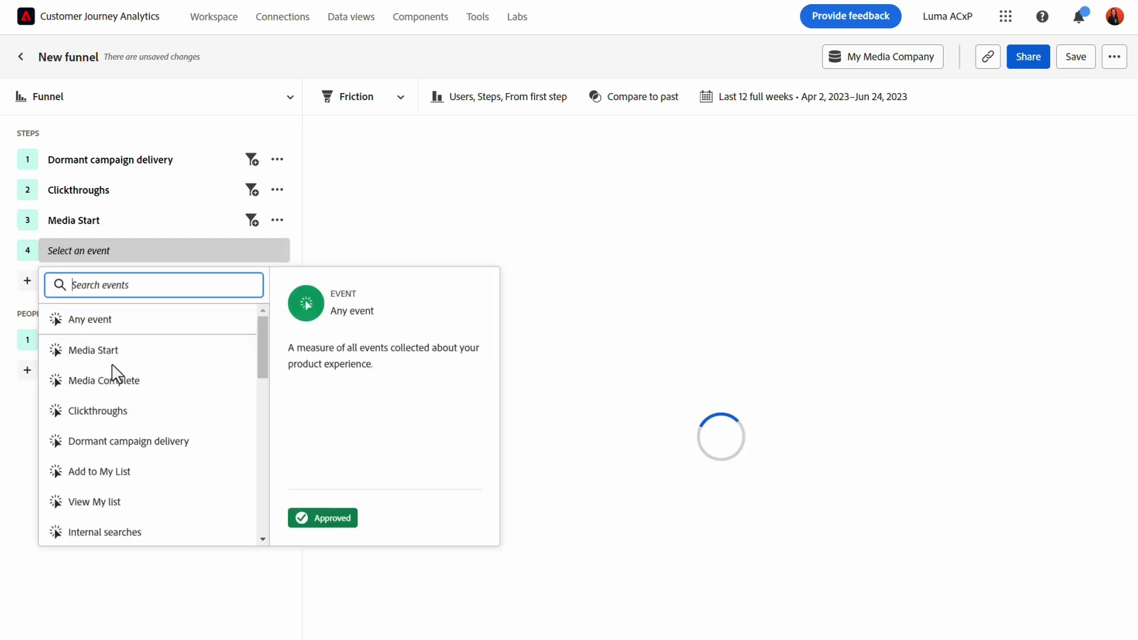
click(118, 383)
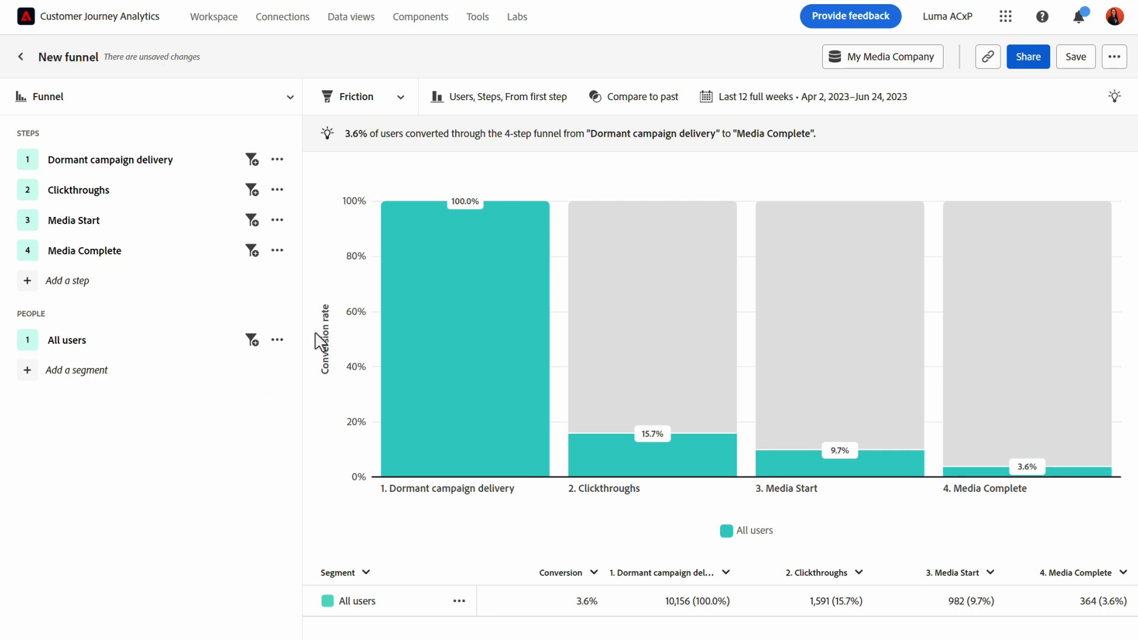
Set the funnel metric to Sessions and conversion to Previous step, giving 1.8% overall.
click(540, 104)
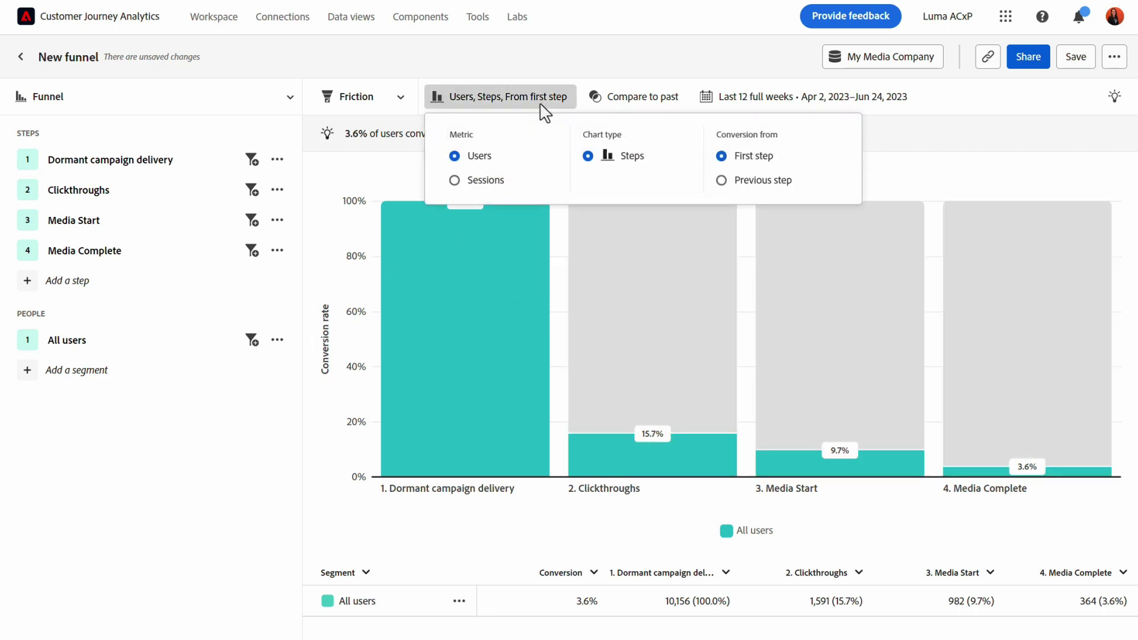
click(723, 181)
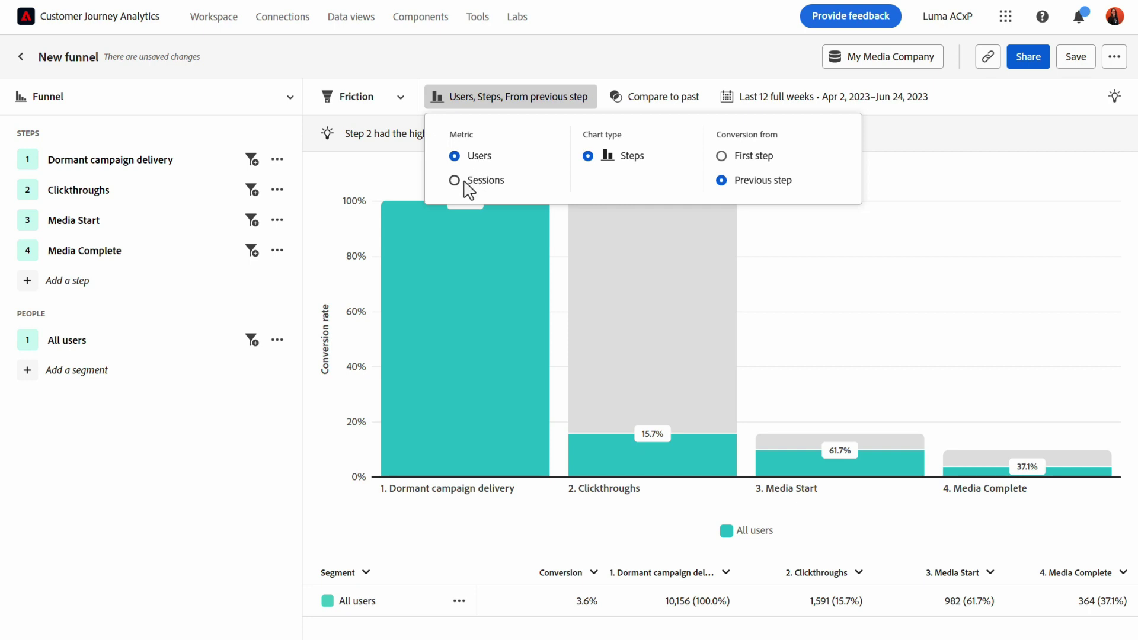
click(463, 183)
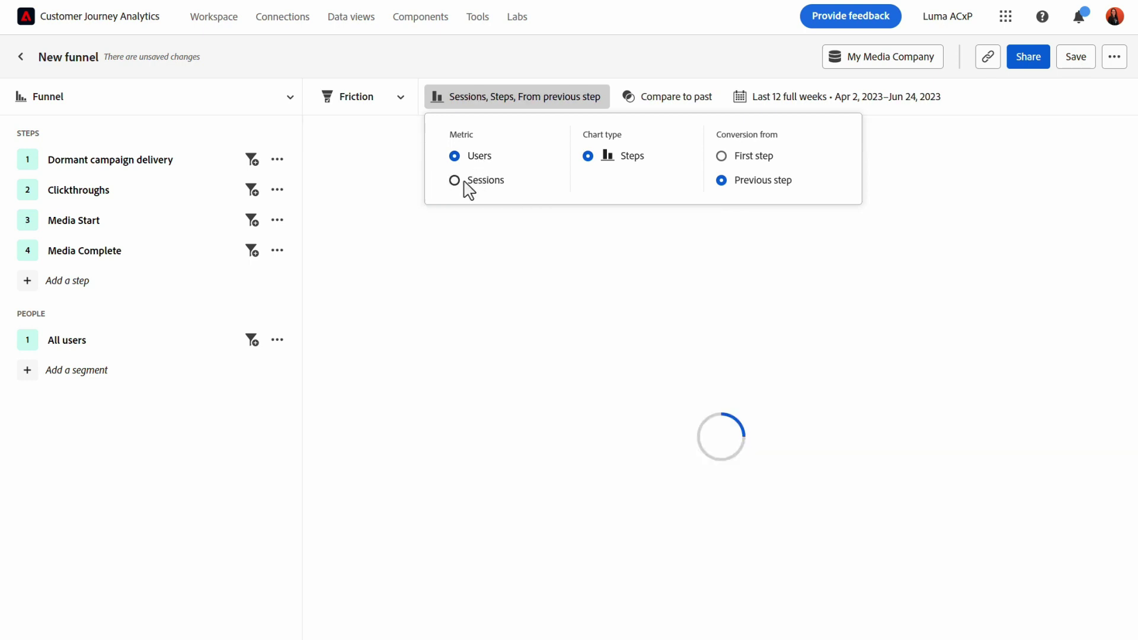
click(238, 421)
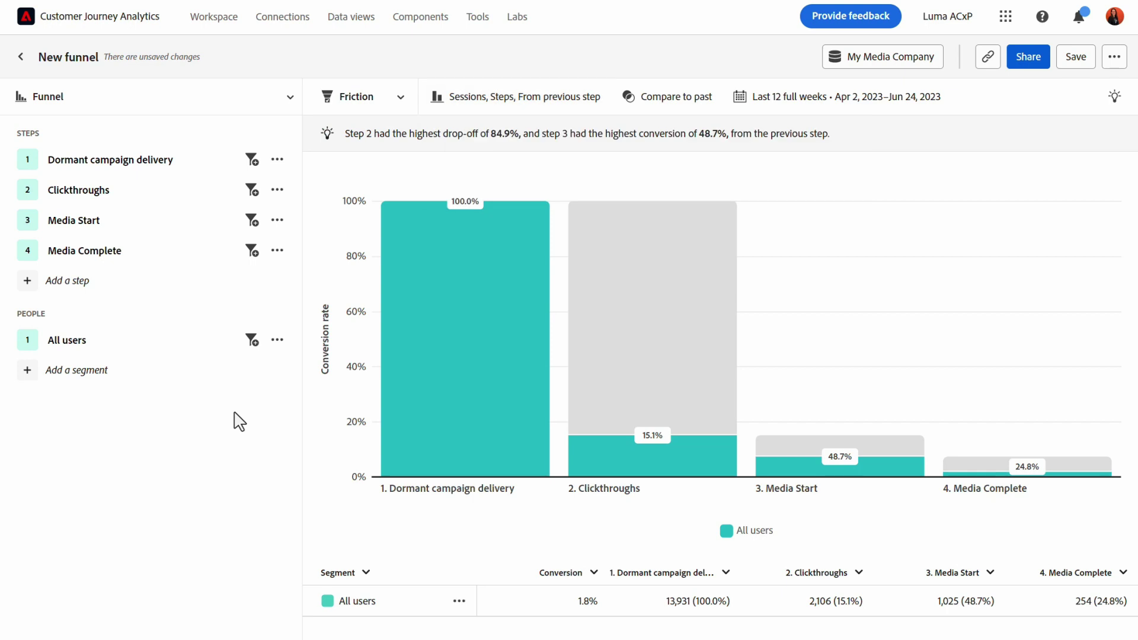
Add the Free subscribers segment alongside All users and switch the funnel to Conversion trends.
click(142, 381)
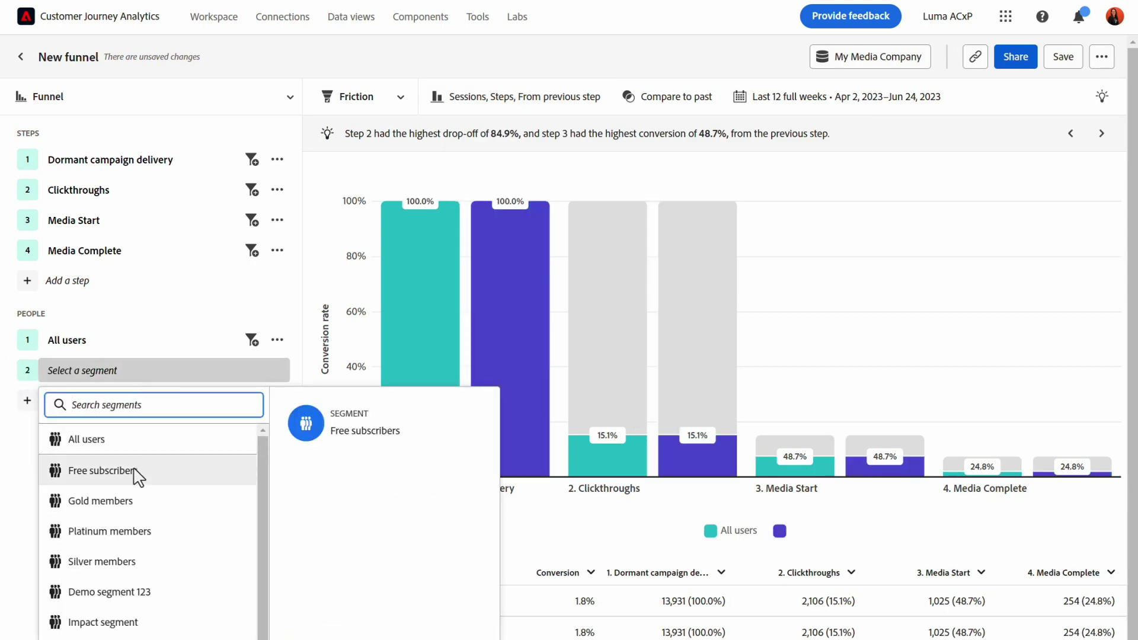
click(138, 472)
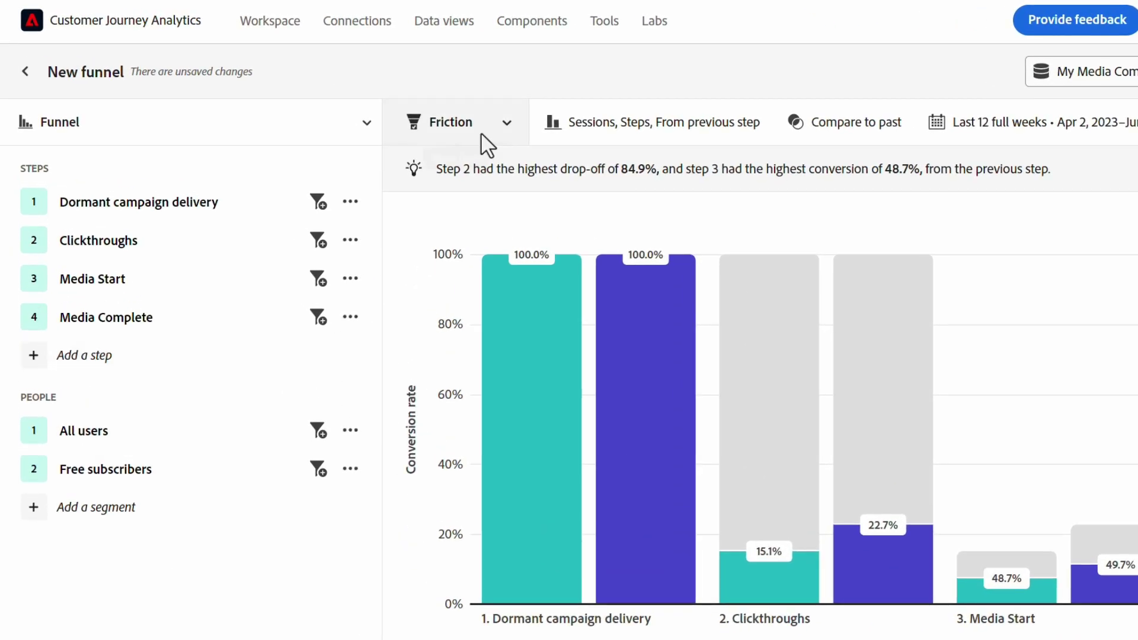
click(486, 122)
click(486, 289)
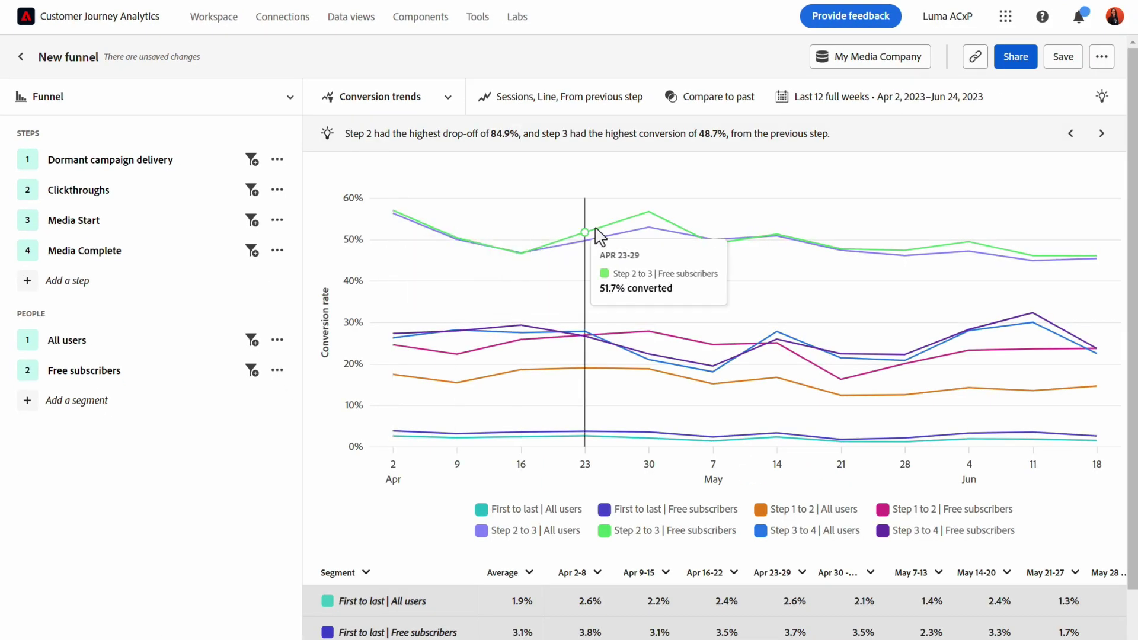
mouse_move(648, 211)
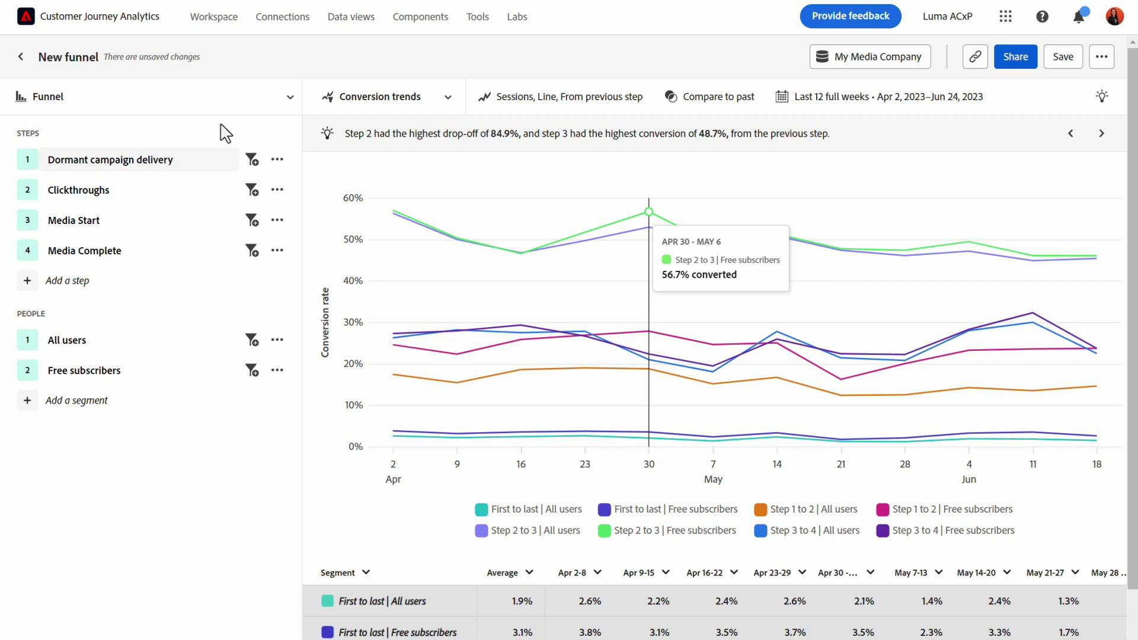
click(223, 103)
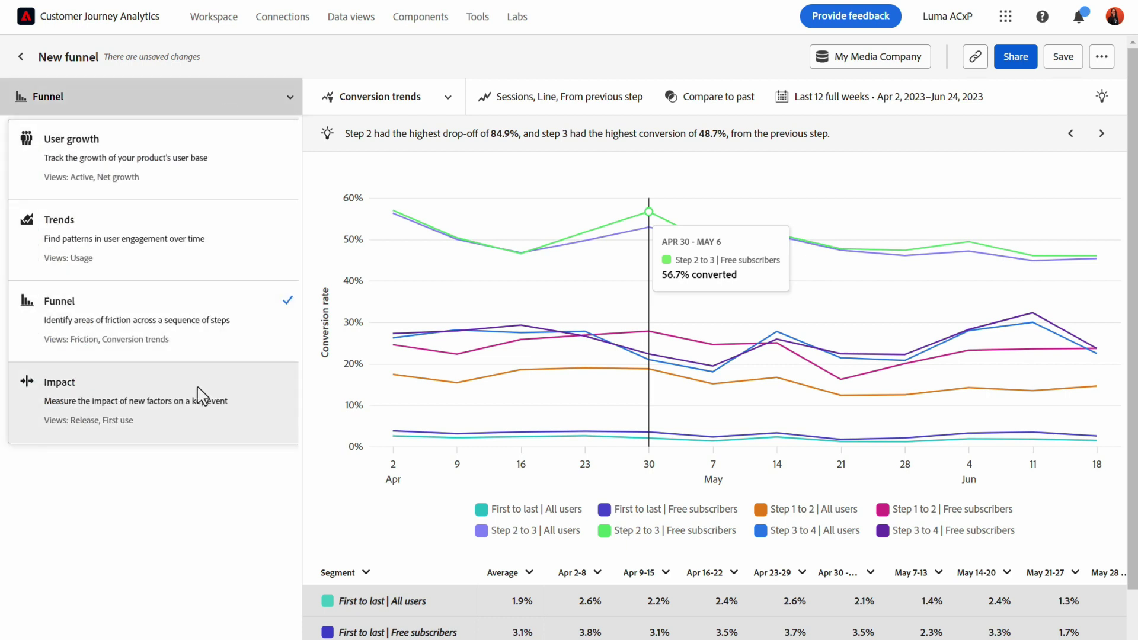
Switch to an Impact analysis of first-time Clickthroughs on Media Start per user, keeping First use.
click(122, 430)
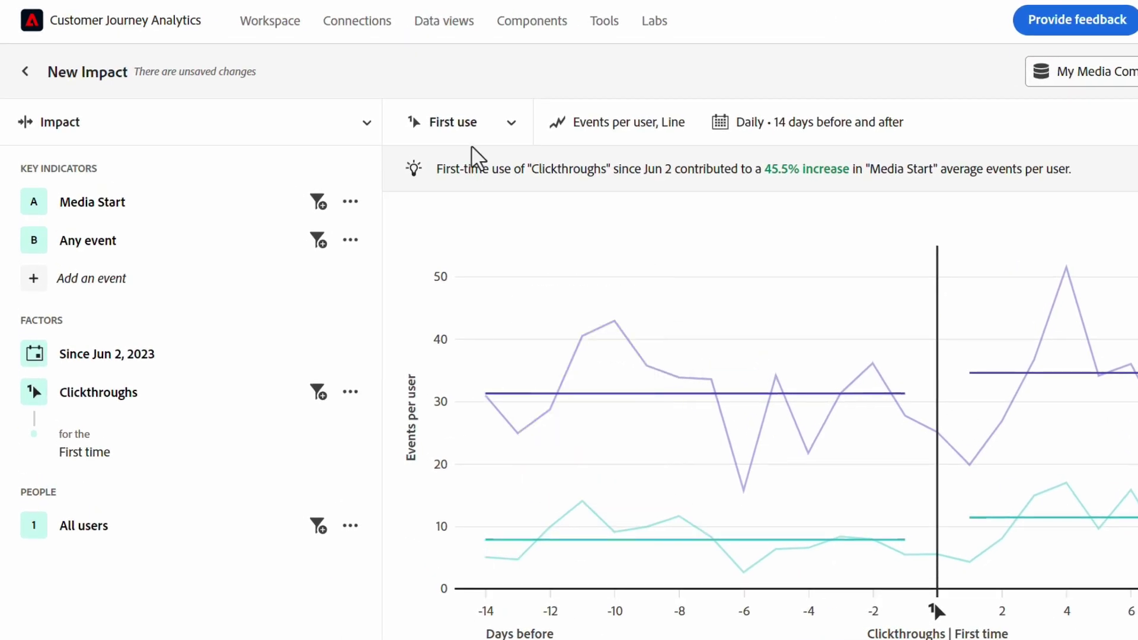
click(472, 132)
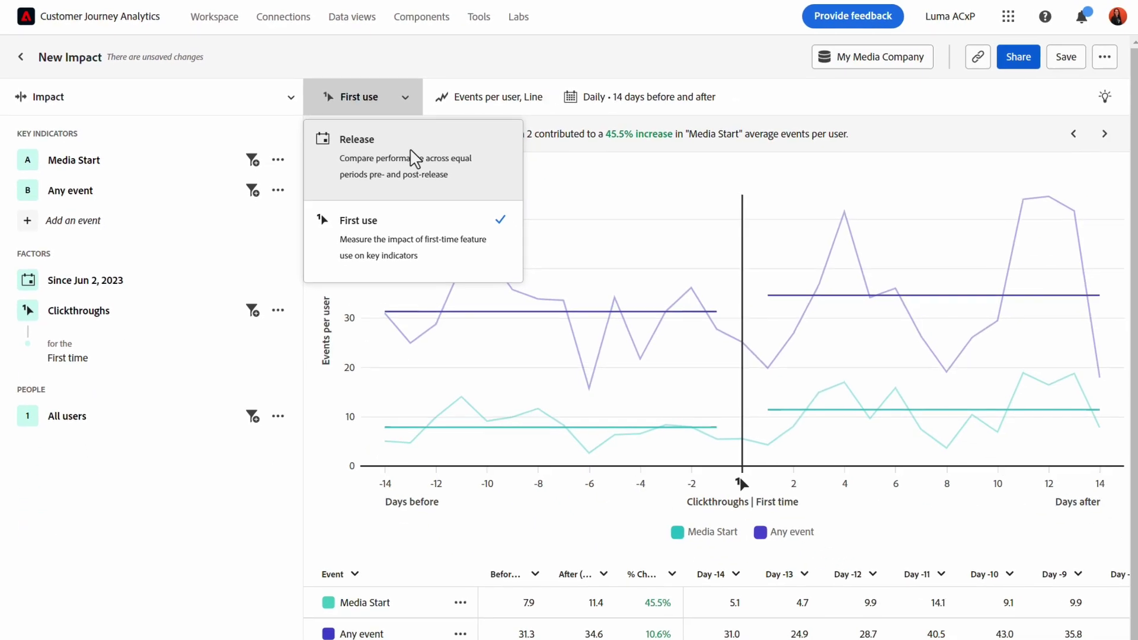
click(242, 513)
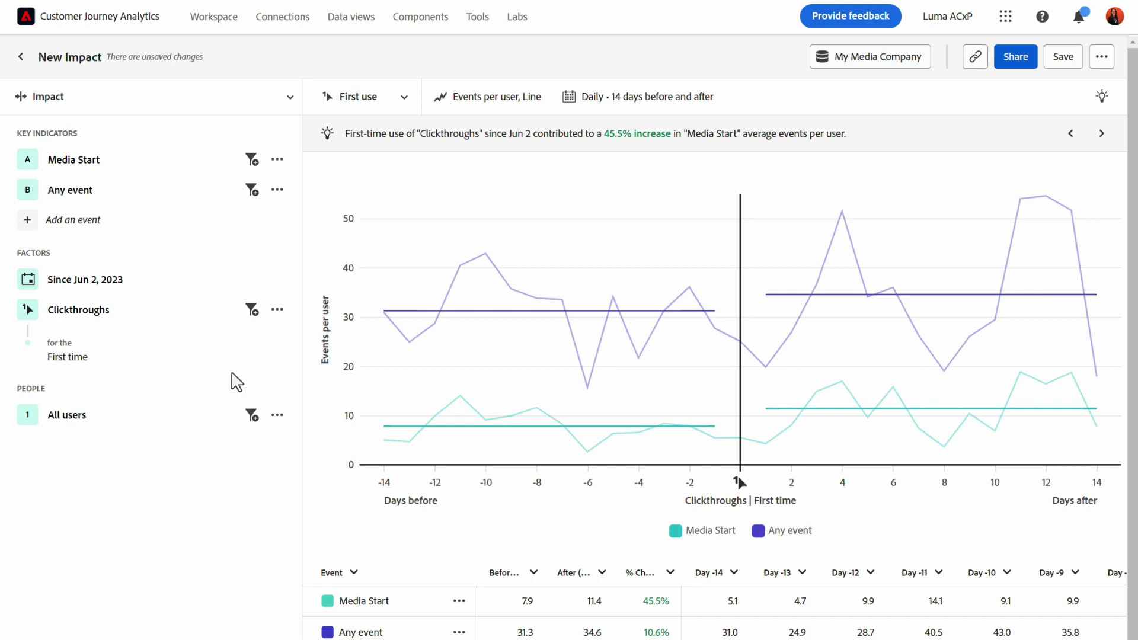
Switch to a Trends analysis and chart daily Users for Media Start and Any event as bars.
click(224, 118)
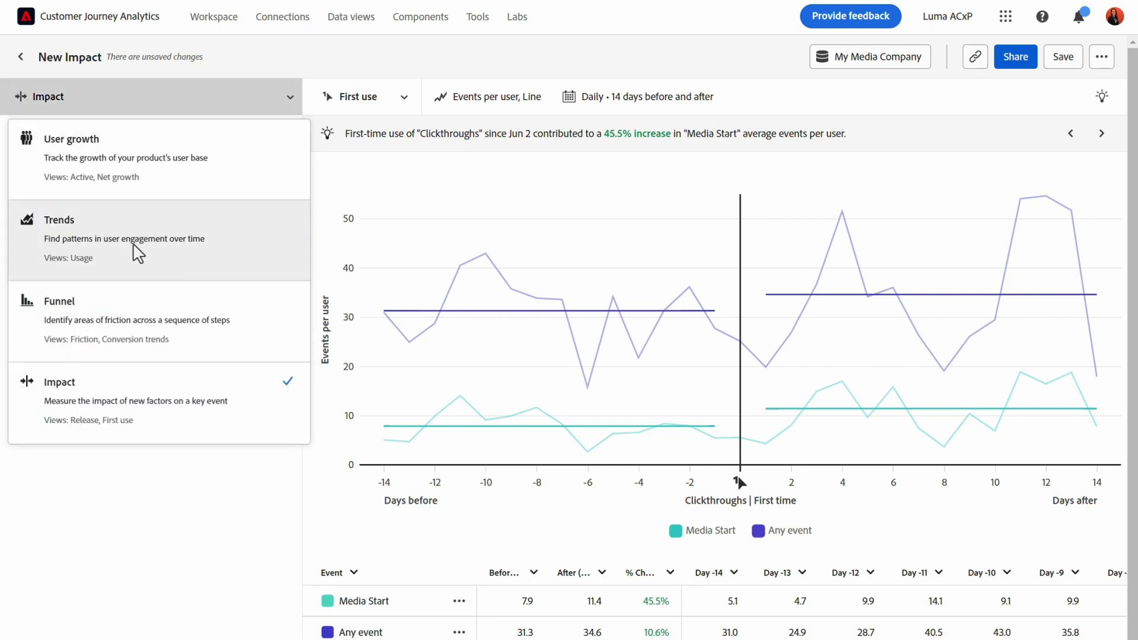
click(136, 254)
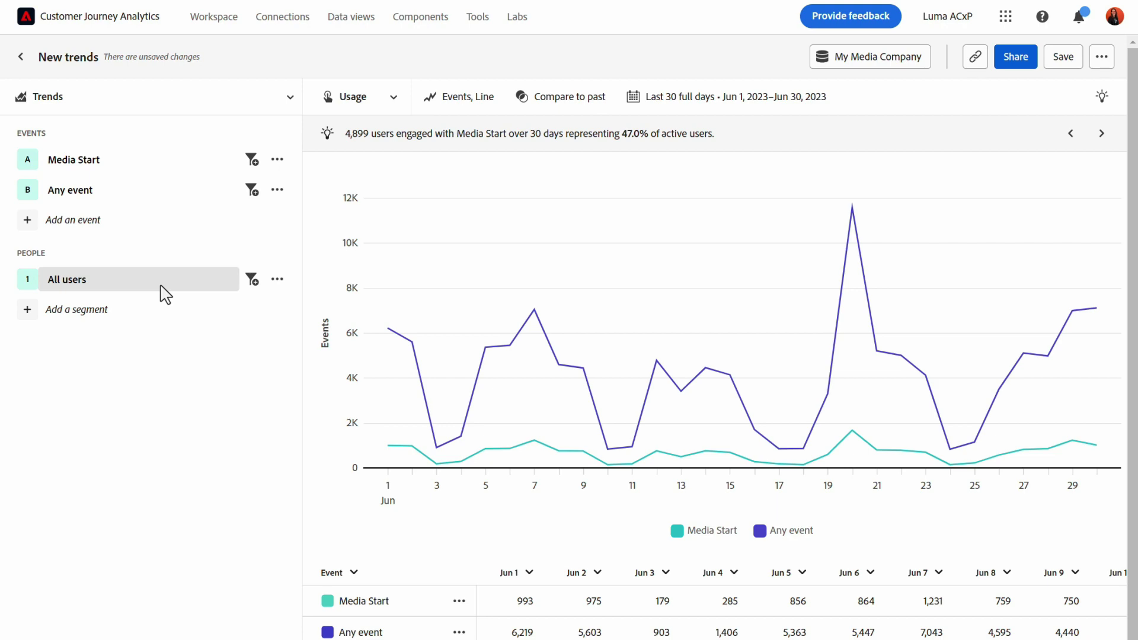
click(442, 99)
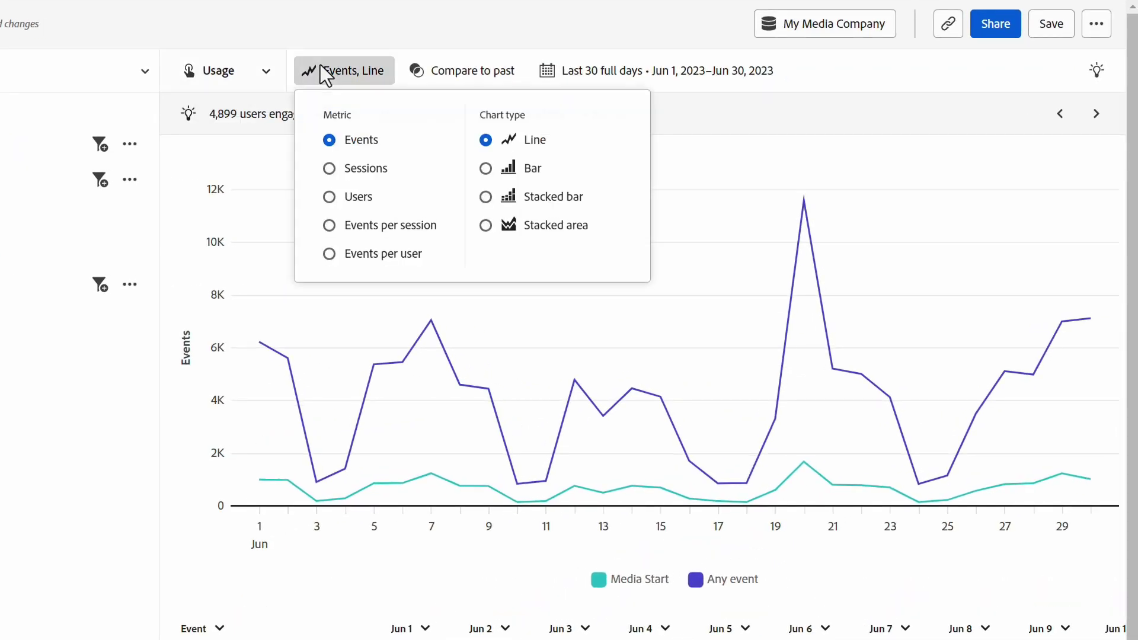
click(329, 198)
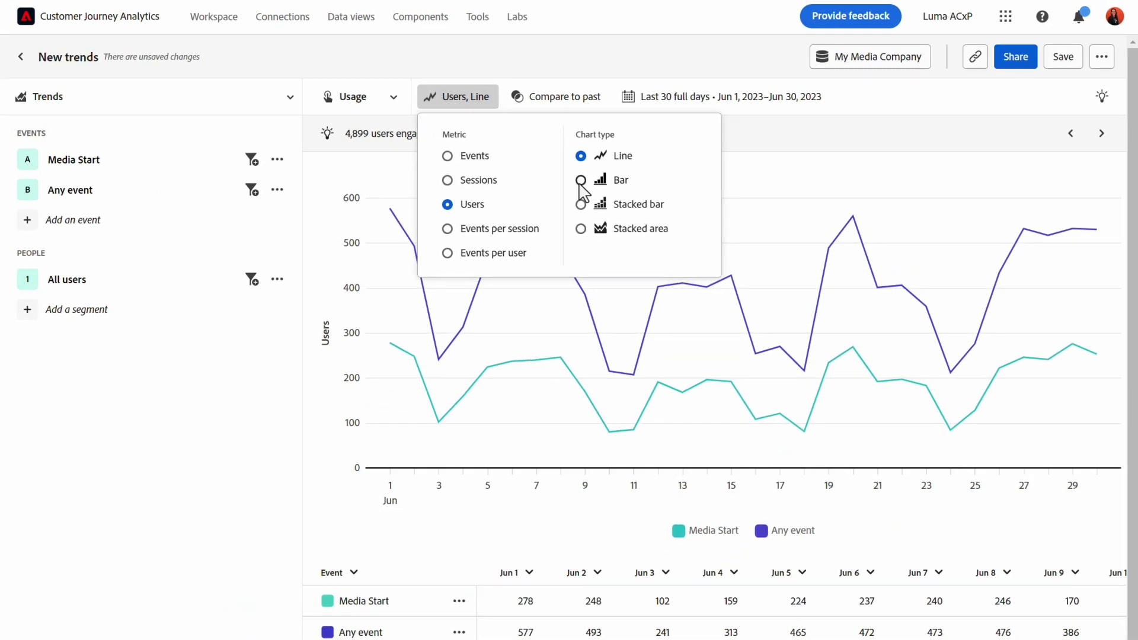
click(580, 181)
click(237, 407)
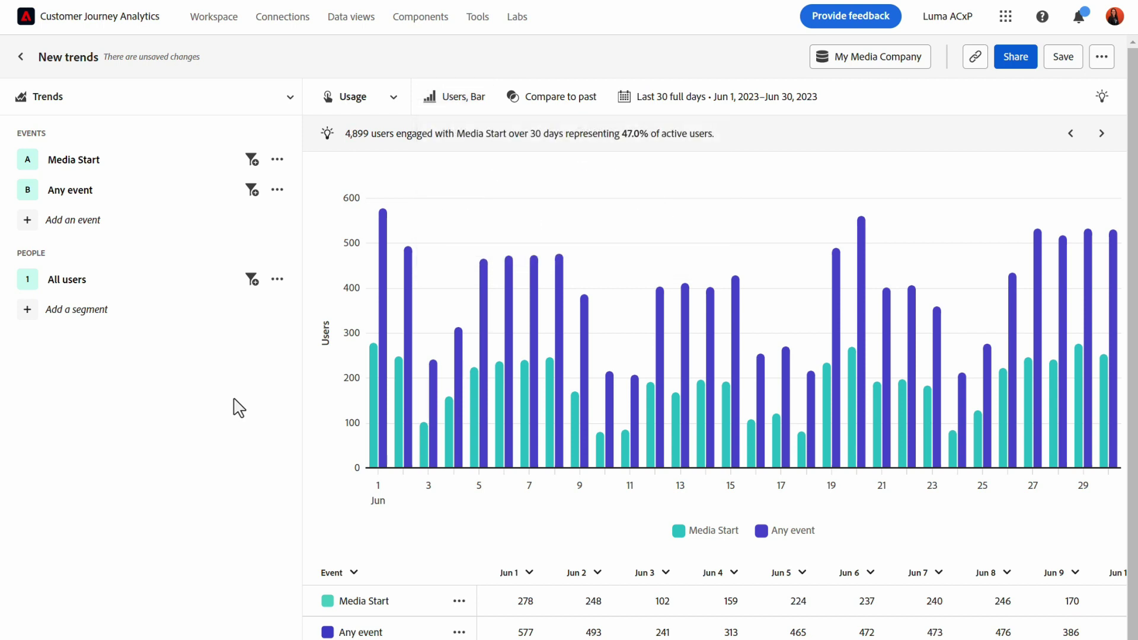
Compare the last 30 full days against the previous period, May 2–31.
click(553, 98)
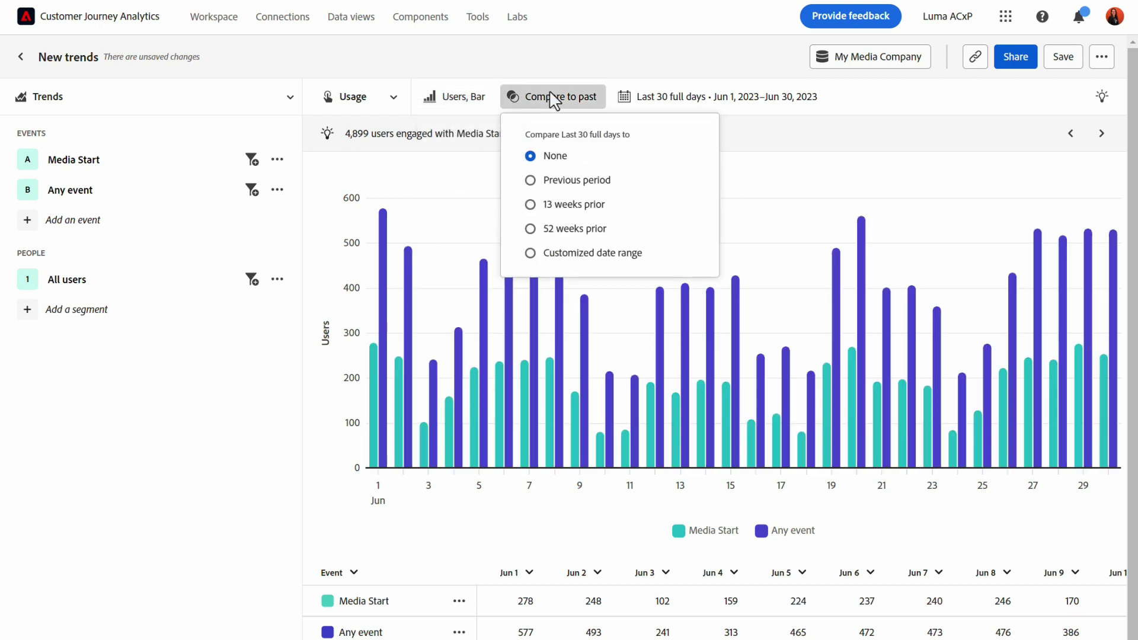
click(530, 181)
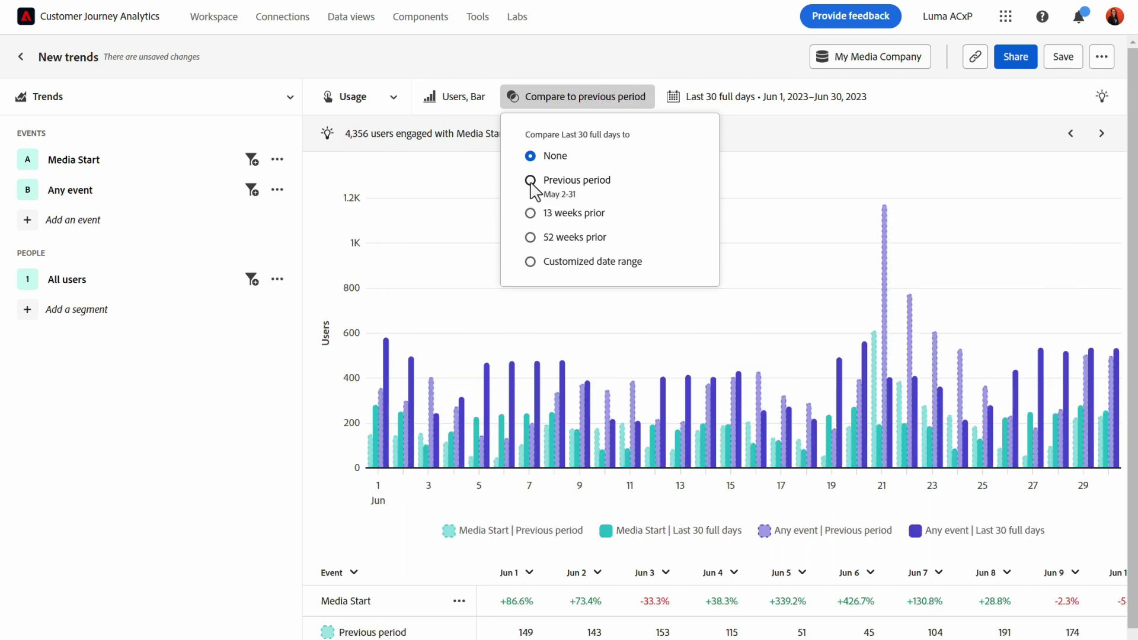
click(214, 461)
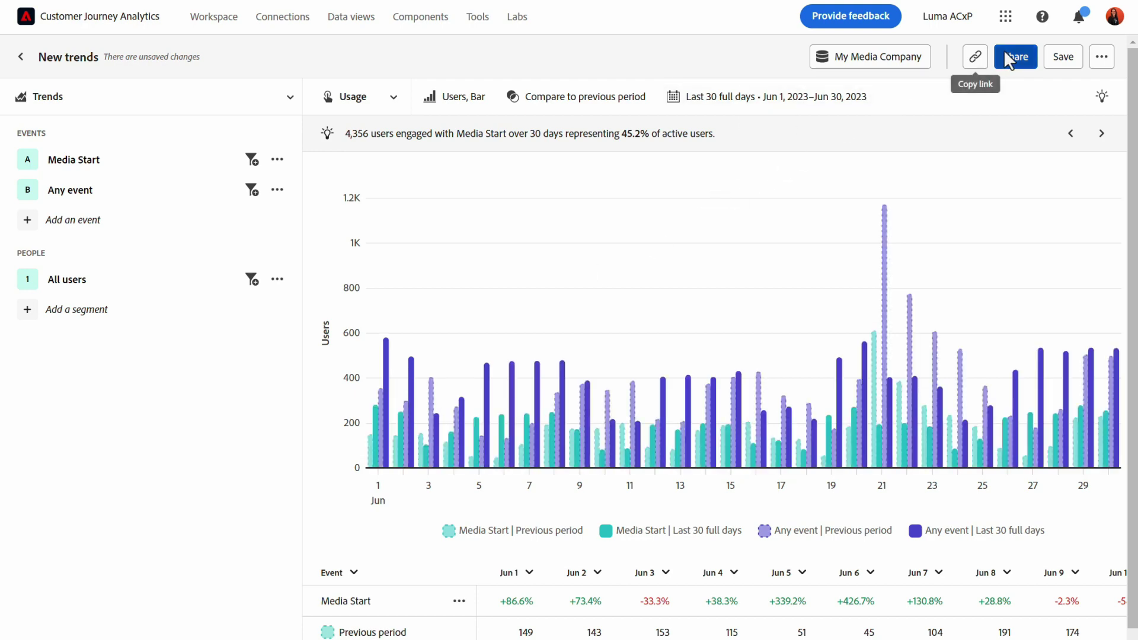
Open the more-actions menu for the unsaved usage trends comparison chart.
click(1101, 57)
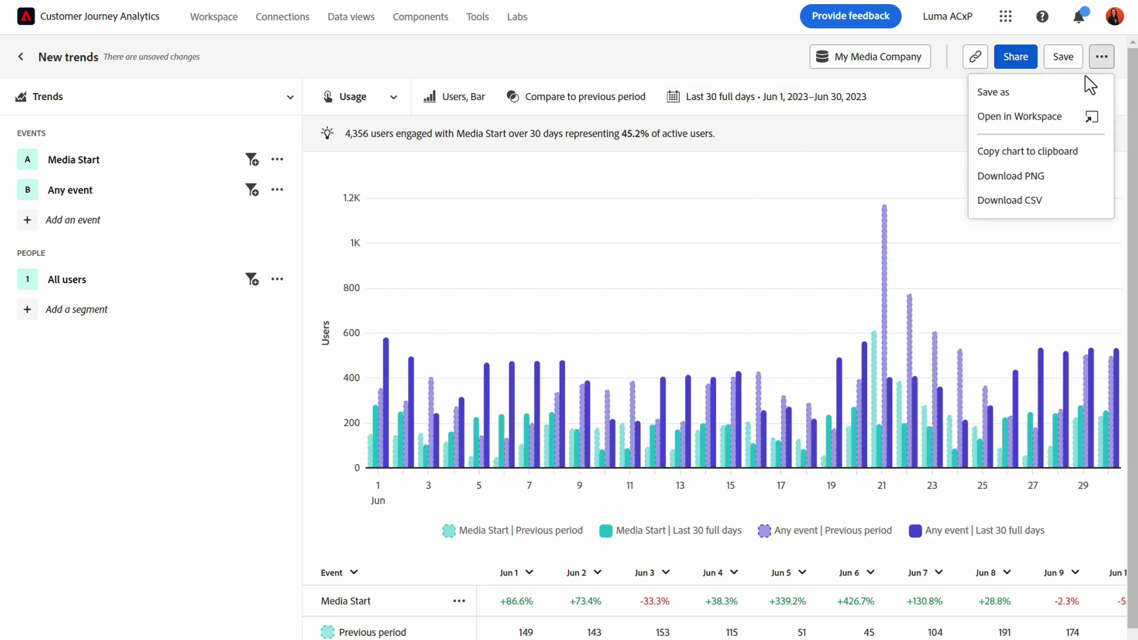